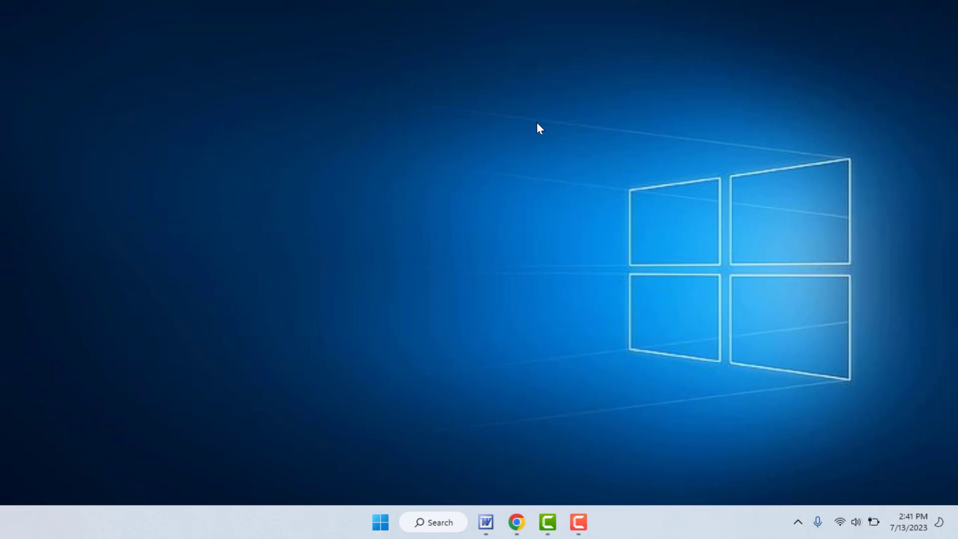
- Retry the failed .NET cumulative update from the Windows Update settings page
{"action": "key", "text": "super+i"}
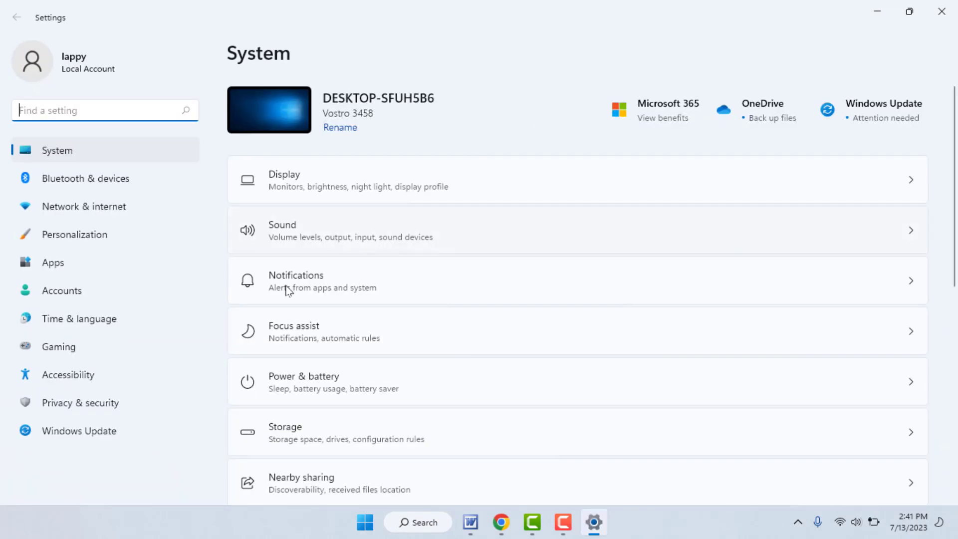
{"action": "left_click", "coordinate": [78, 427]}
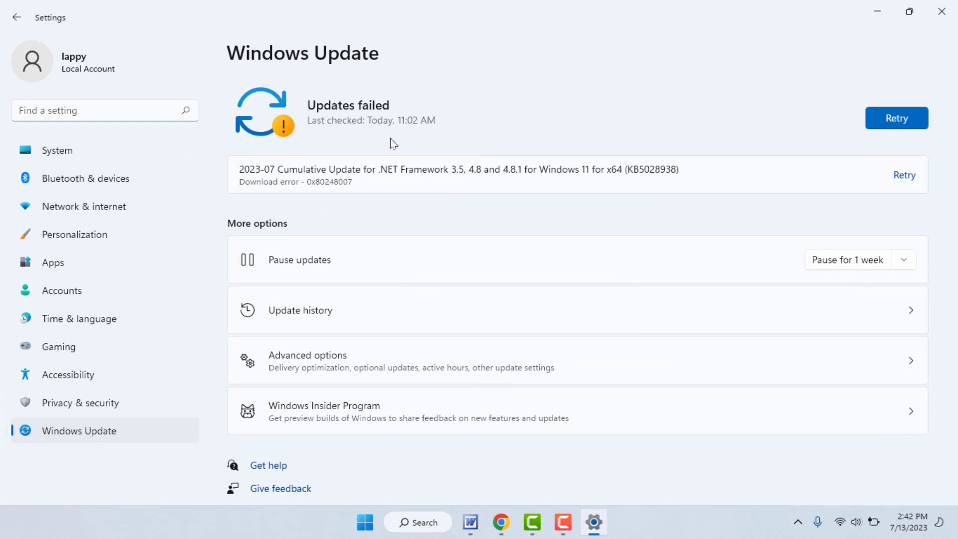
{"action": "left_click", "coordinate": [890, 128]}
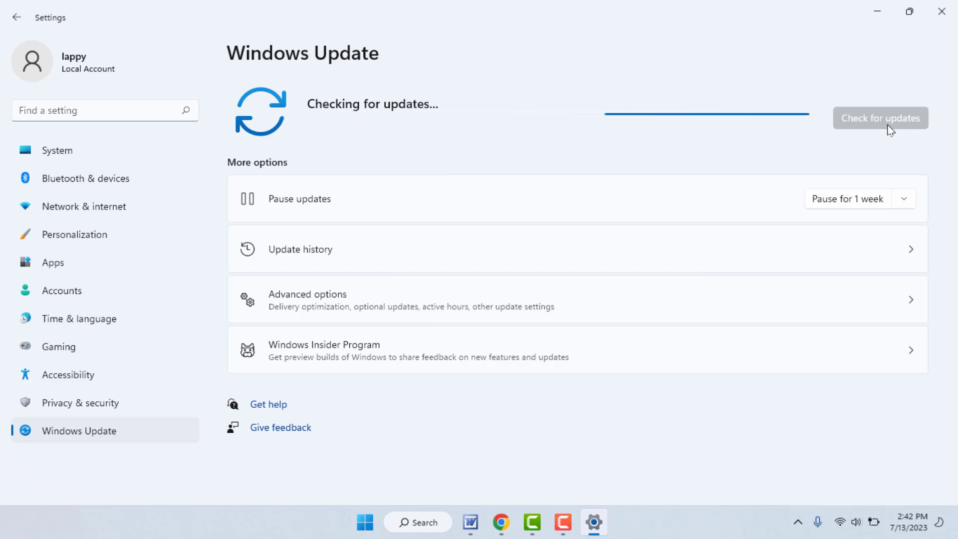
- Show the Other troubleshooters list under System > Troubleshoot
{"action": "left_click", "coordinate": [107, 162]}
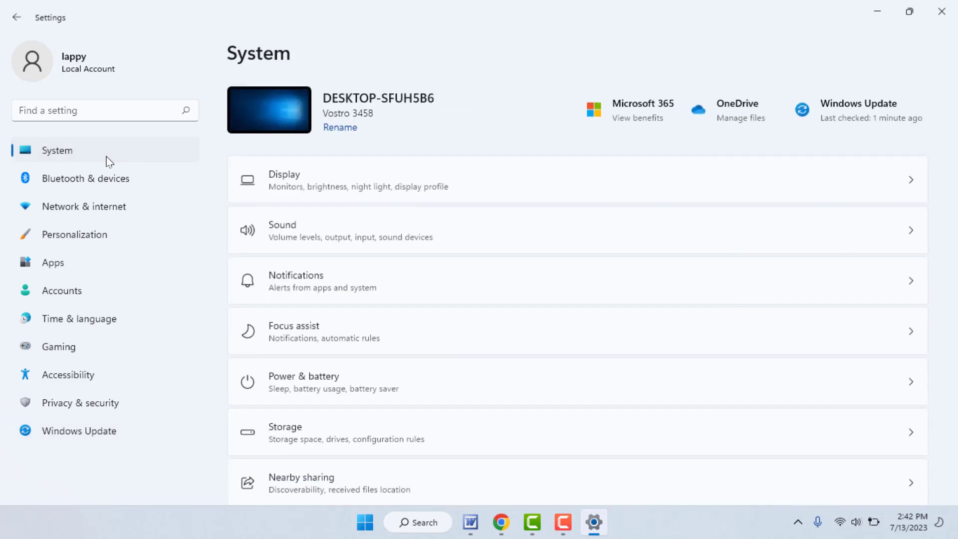
{"action": "scroll", "coordinate": [443, 312], "scroll_direction": "down", "scroll_amount": 3}
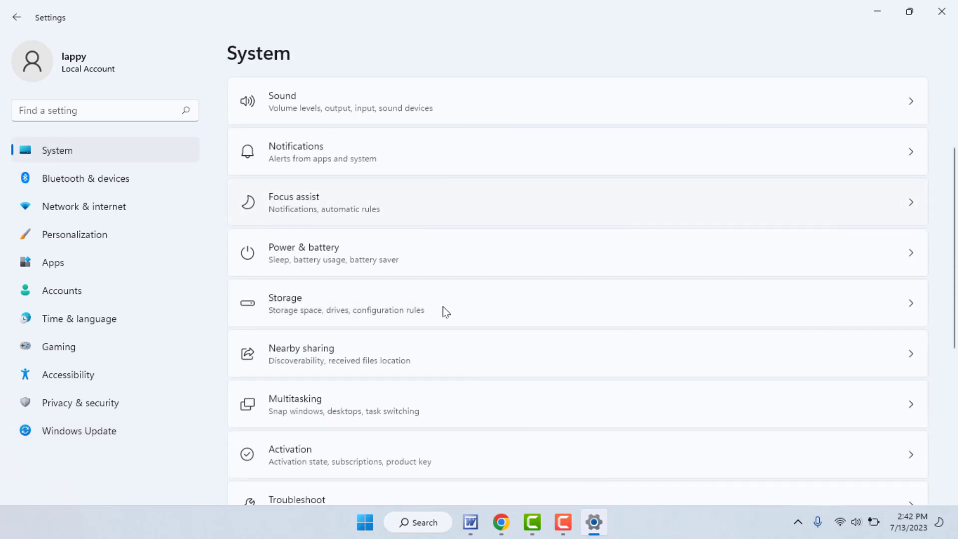
{"action": "scroll", "coordinate": [443, 312], "scroll_direction": "down", "scroll_amount": 2}
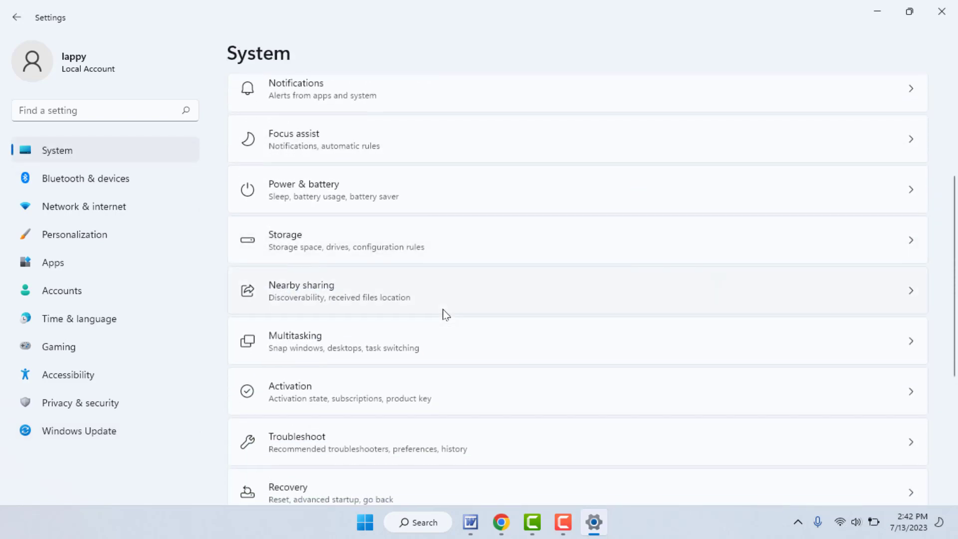
{"action": "left_click", "coordinate": [355, 441]}
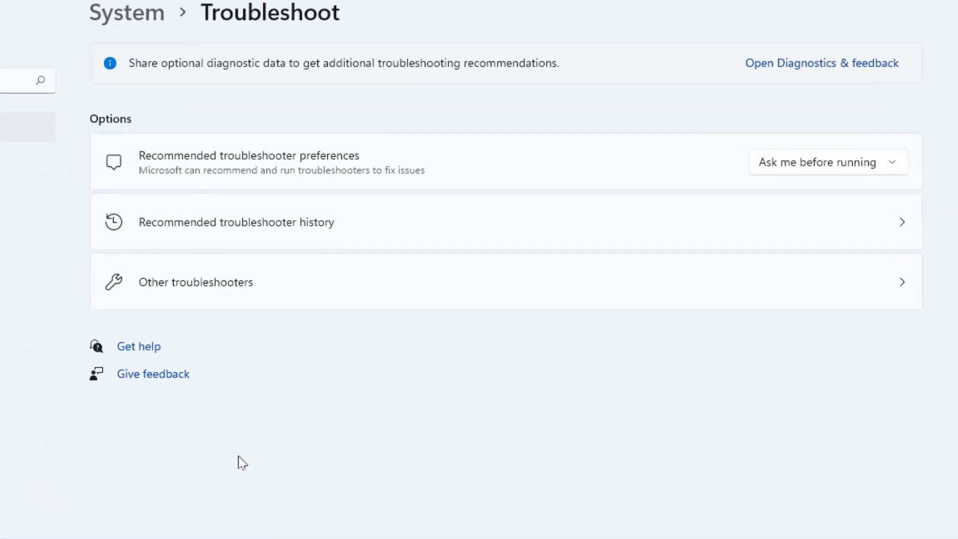
{"action": "left_click", "coordinate": [189, 299]}
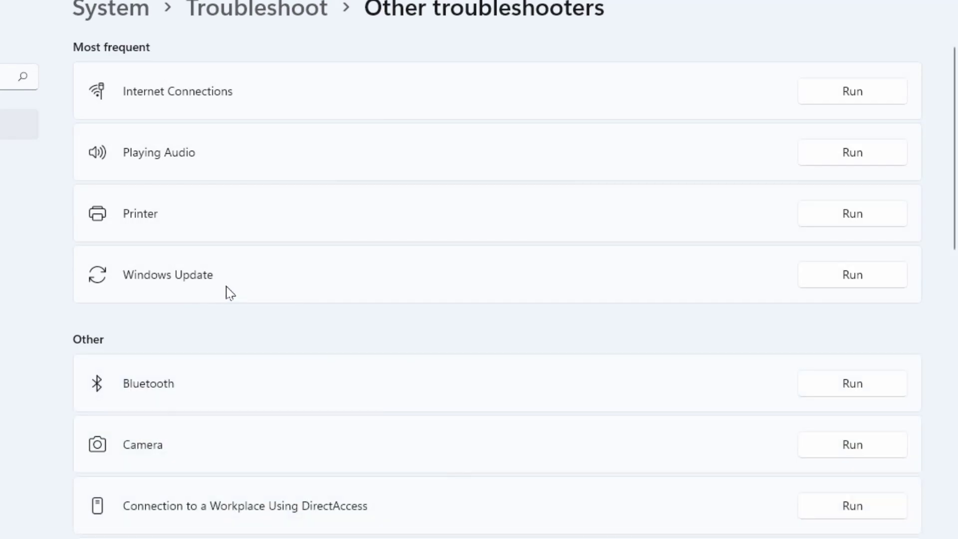
- Run the Windows Update troubleshooter, close it and Settings, and start a Start search
{"action": "left_click", "coordinate": [852, 275]}
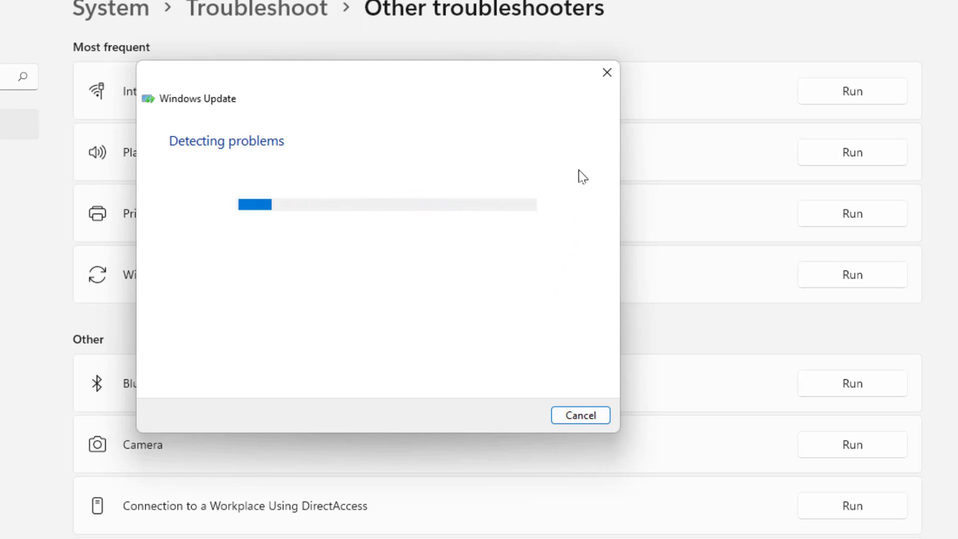
{"action": "left_click", "coordinate": [607, 73]}
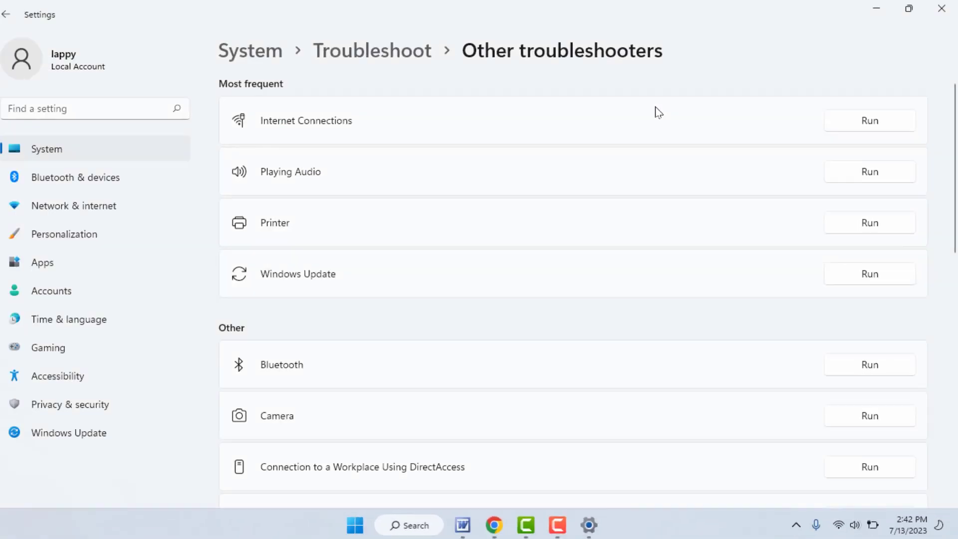
{"action": "left_click", "coordinate": [942, 11]}
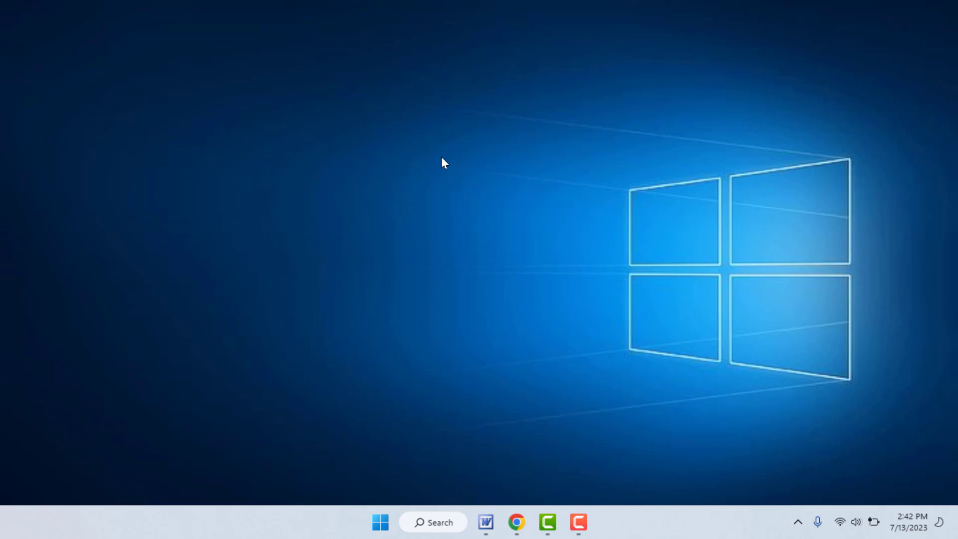
{"action": "key", "text": "super"}
{"action": "type", "text": "s"}
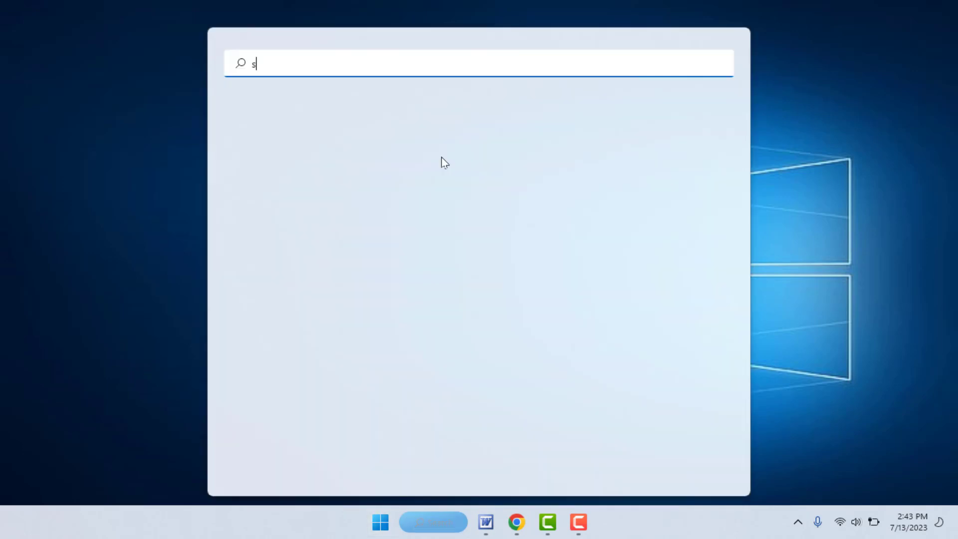
{"action": "type", "text": "erv"}
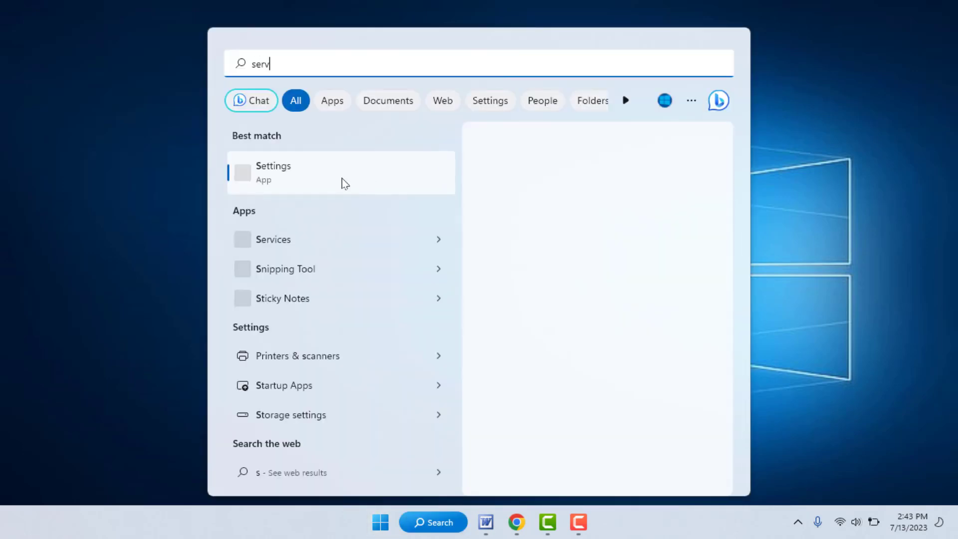
{"action": "type", "text": "ices"}
- Launch Services and jump to the services starting with W
{"action": "key", "text": "Return"}
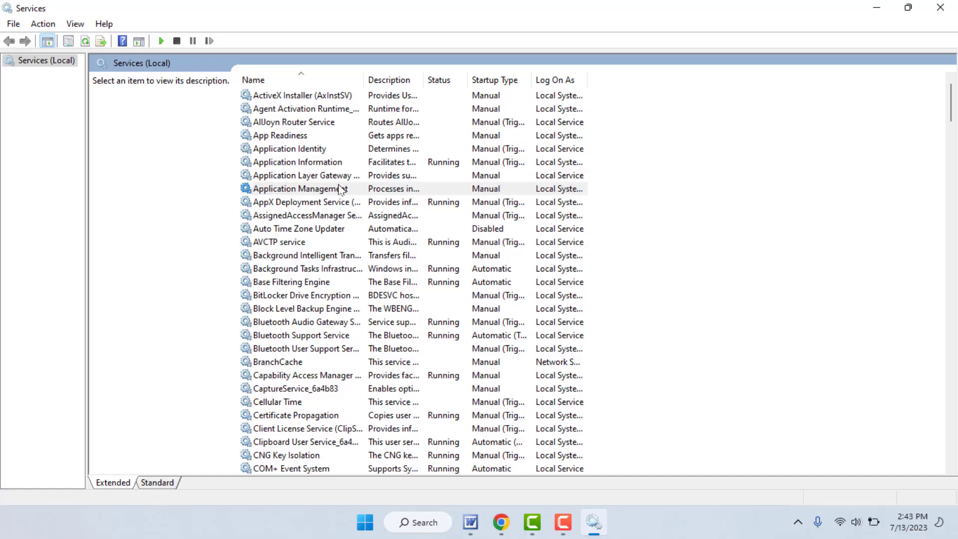
{"action": "key", "text": "w"}
{"action": "key", "text": "Down"}
{"action": "key", "text": "Down"}
{"action": "key", "text": "Down"}
{"action": "key", "text": "Down"}
{"action": "key", "text": "Down"}
{"action": "key", "text": "Down"}
{"action": "key", "text": "Down"}
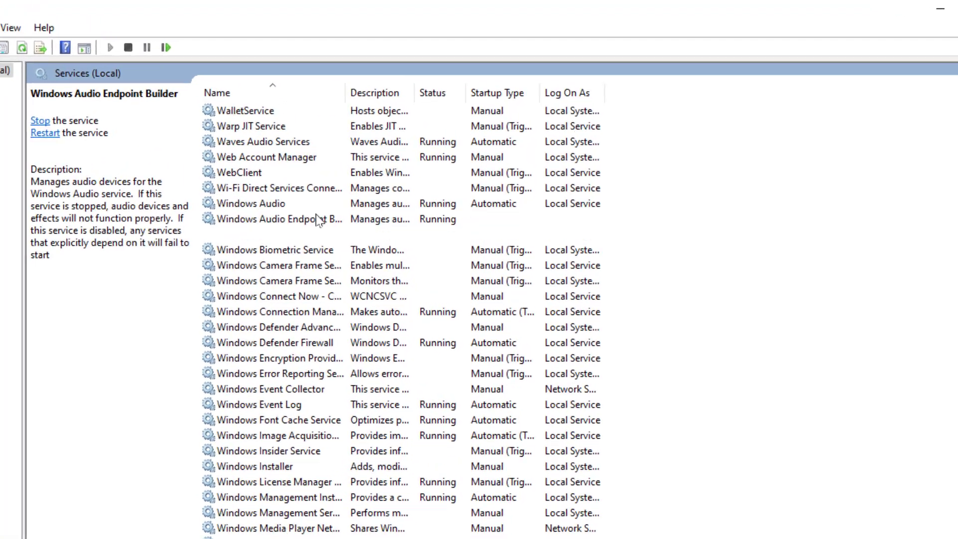
{"action": "key", "text": "Down"}
{"action": "key", "text": "Down"}
{"action": "key", "text": "Down"}
{"action": "key", "text": "Down"}
{"action": "key", "text": "Down"}
{"action": "key", "text": "Down"}
{"action": "key", "text": "Down"}
{"action": "key", "text": "Down"}
{"action": "key", "text": "Down"}
{"action": "key", "text": "Down"}
{"action": "key", "text": "Down"}
{"action": "key", "text": "Down"}
{"action": "key", "text": "Down"}
{"action": "key", "text": "Down"}
{"action": "key", "text": "Down"}
{"action": "key", "text": "Down"}
{"action": "key", "text": "Down"}
{"action": "key", "text": "Down"}
{"action": "key", "text": "Down"}
{"action": "key", "text": "Down"}
{"action": "key", "text": "Down"}
{"action": "key", "text": "Down"}
{"action": "key", "text": "Down"}
{"action": "key", "text": "Down"}
{"action": "key", "text": "Down"}
{"action": "key", "text": "Down"}
{"action": "key", "text": "Down"}
{"action": "key", "text": "Down"}
{"action": "key", "text": "Down"}
{"action": "key", "text": "Down"}
{"action": "key", "text": "Down"}
{"action": "key", "text": "Down"}
{"action": "key", "text": "Down"}
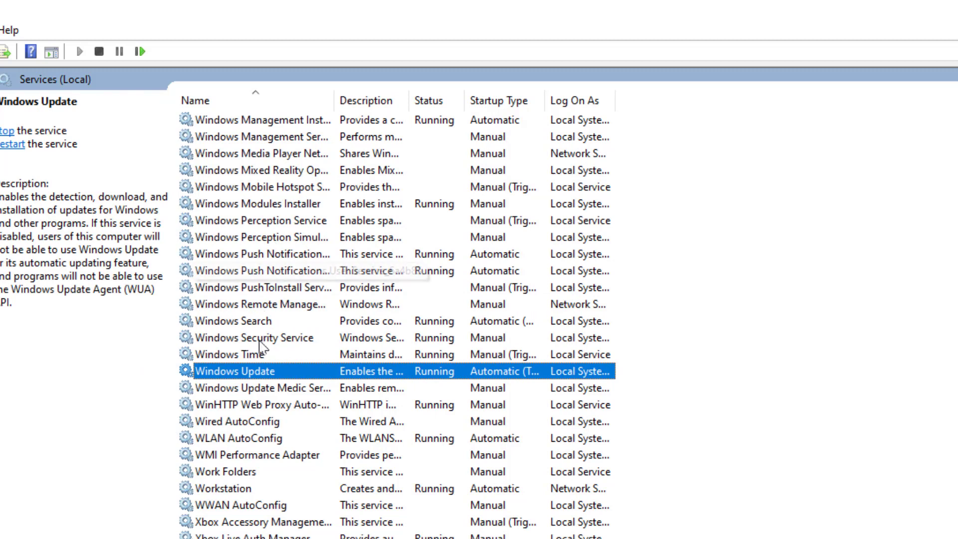
- Keep the Windows Update service startup type Automatic, then close its properties and Services
{"action": "double_click", "coordinate": [267, 369]}
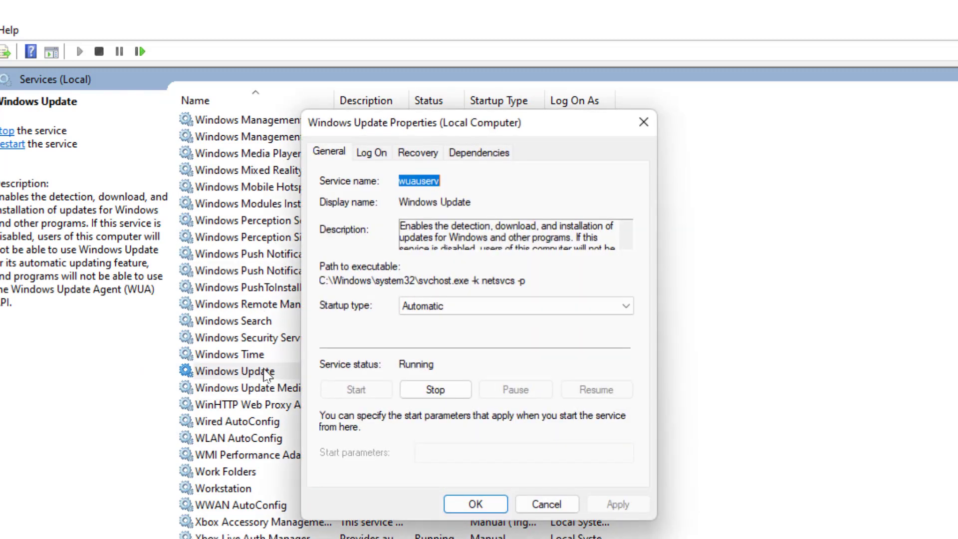
{"action": "left_click", "coordinate": [483, 307]}
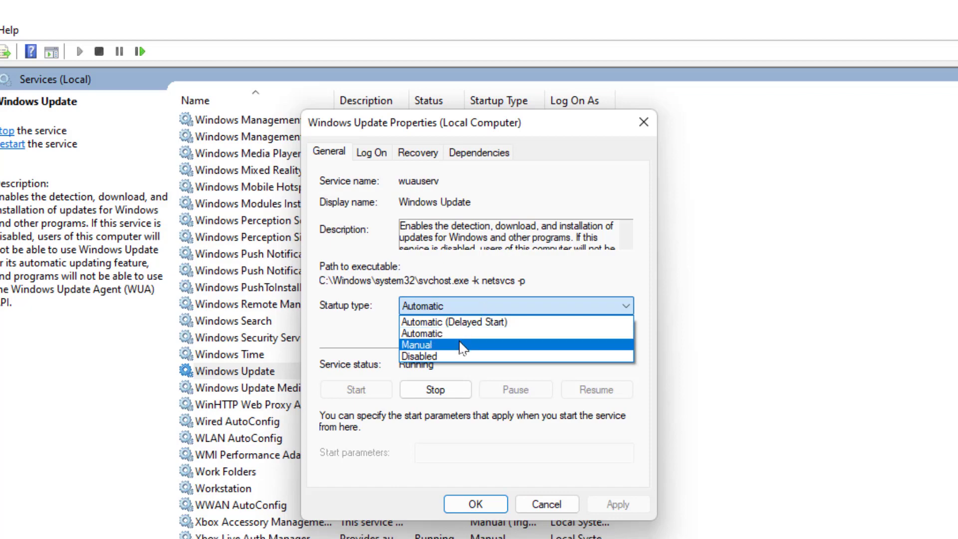
{"action": "key", "text": "Escape"}
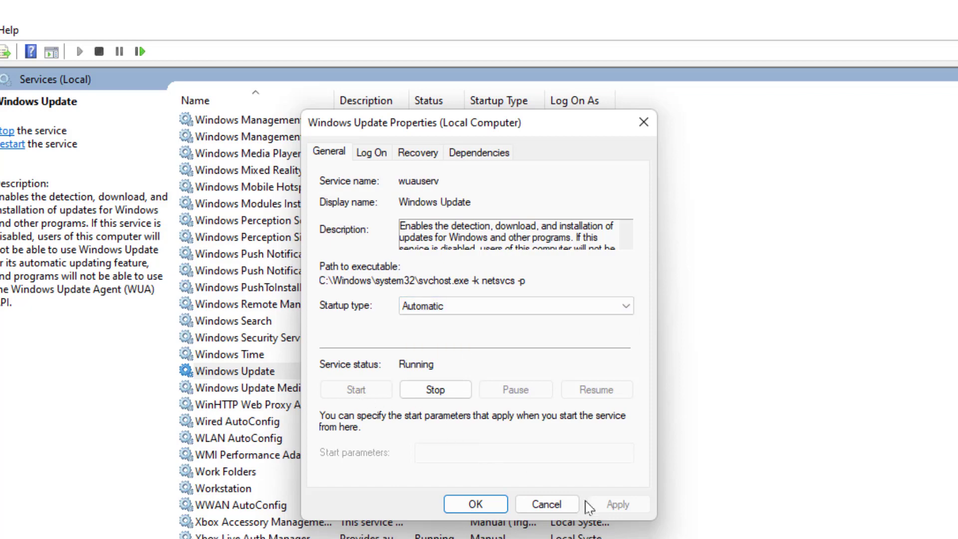
{"action": "left_click", "coordinate": [645, 123]}
{"action": "left_click", "coordinate": [934, 7]}
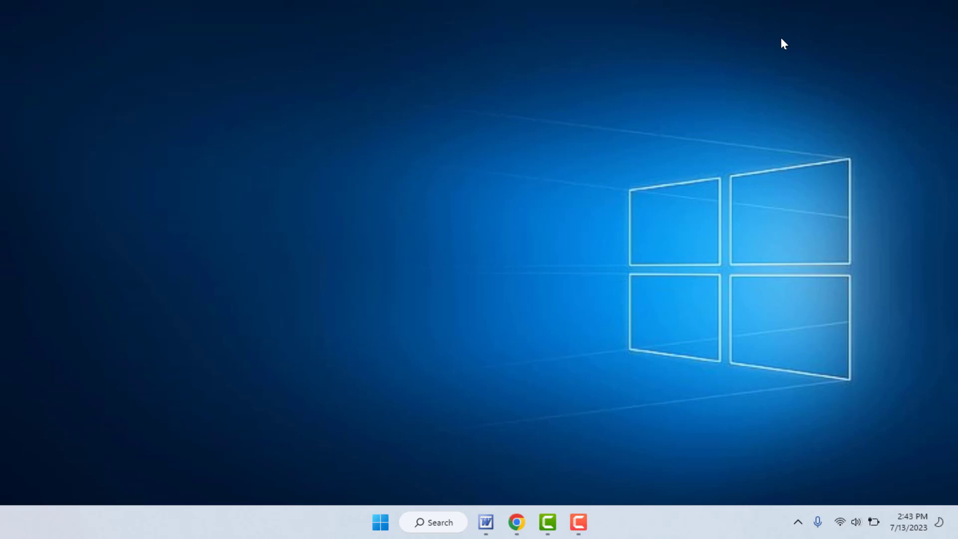
- Reopen Windows Settings with Win+I
{"action": "key", "text": "super+i"}
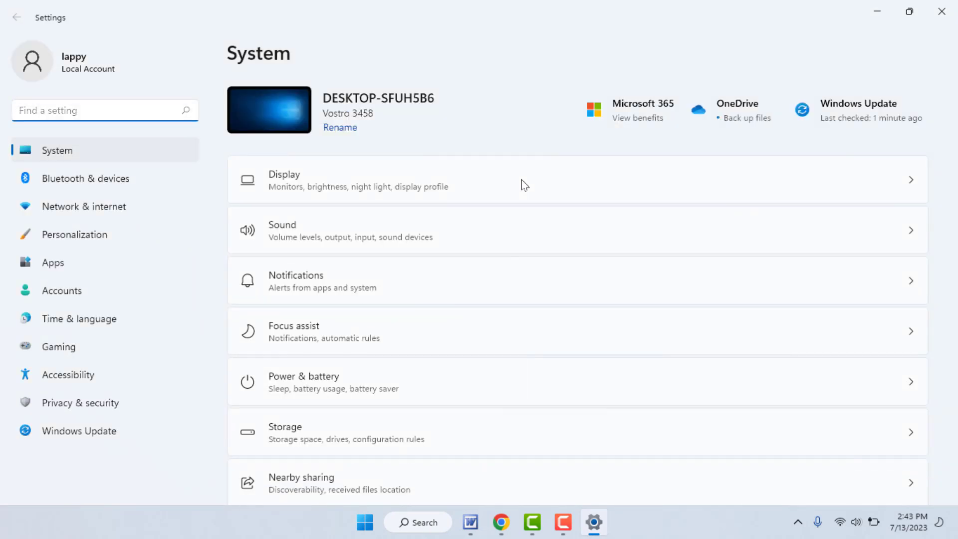
- Select Windows Update in the Settings sidebar to run the update check again
{"action": "left_click", "coordinate": [116, 443]}
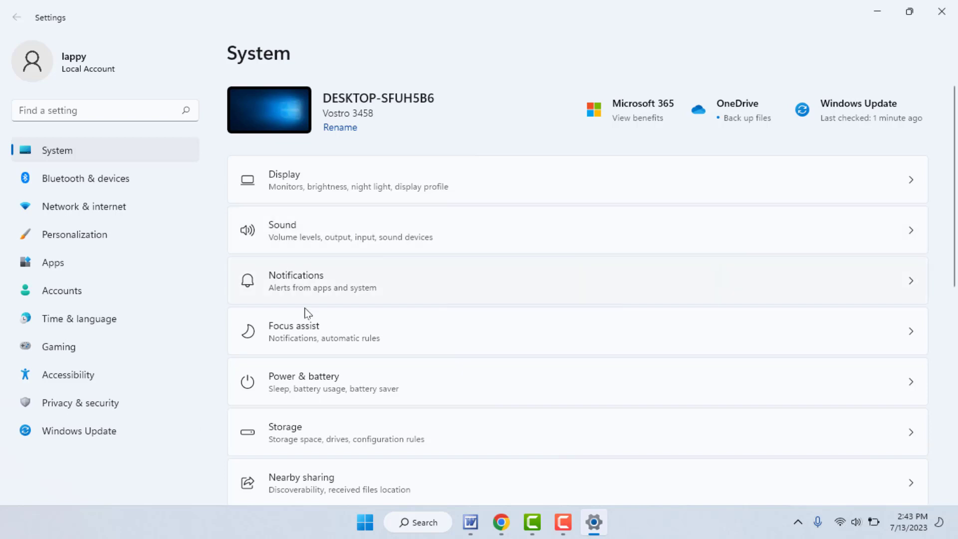
{"action": "left_click", "coordinate": [119, 431]}
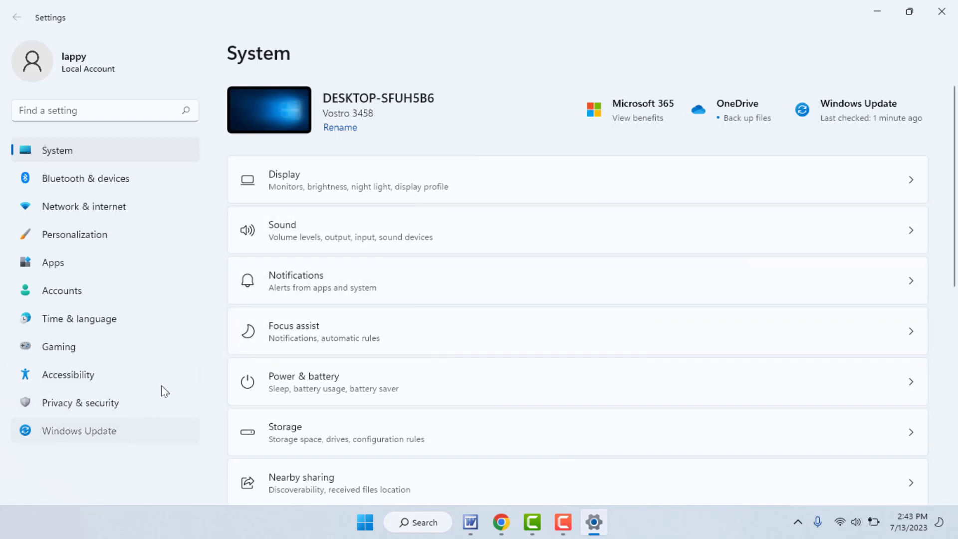